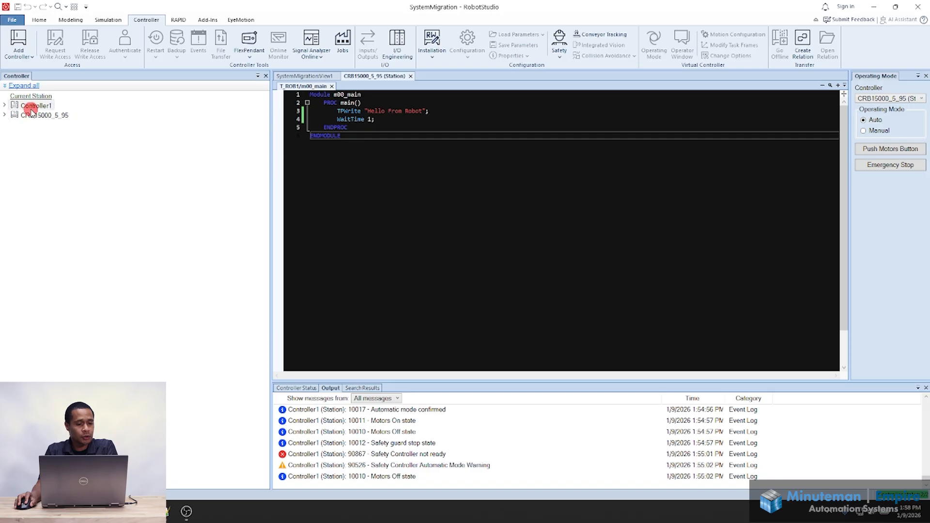
Inspect Controller1's RAPID tasks and the signals on its EtherNetIP network, closing the signal view when done
left_click(33, 117)
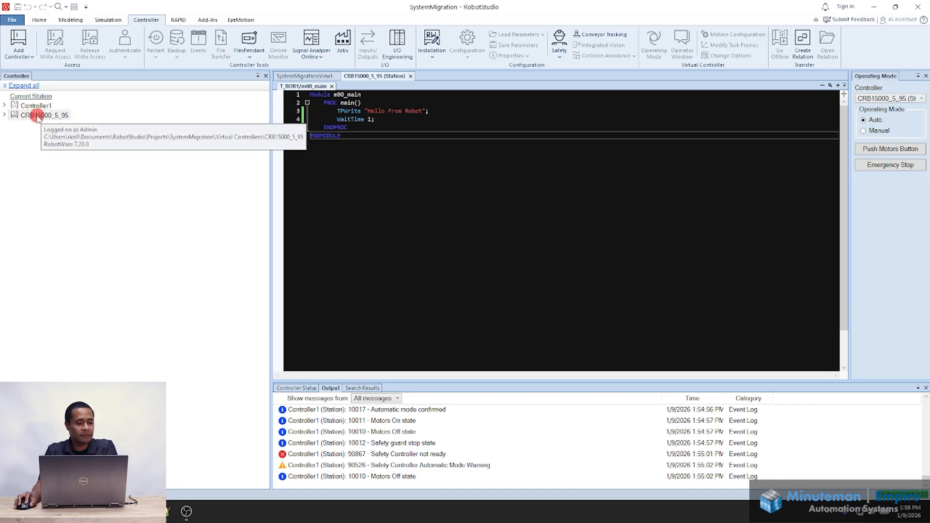
left_click(5, 105)
left_click(13, 153)
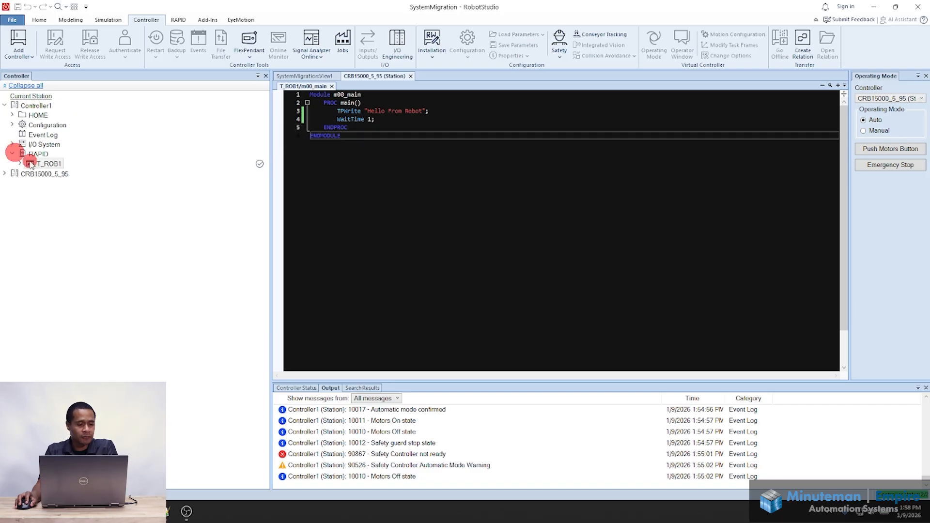
left_click(13, 145)
double_click(49, 154)
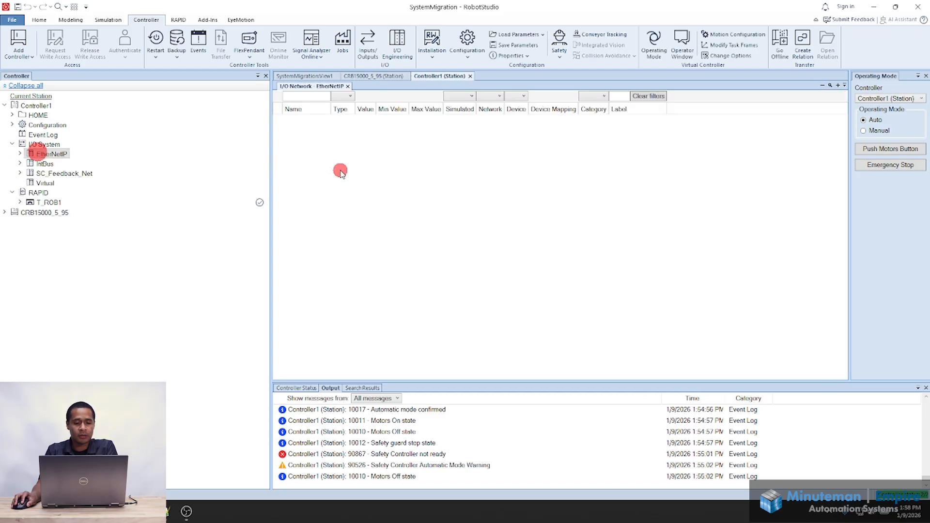
left_click(348, 86)
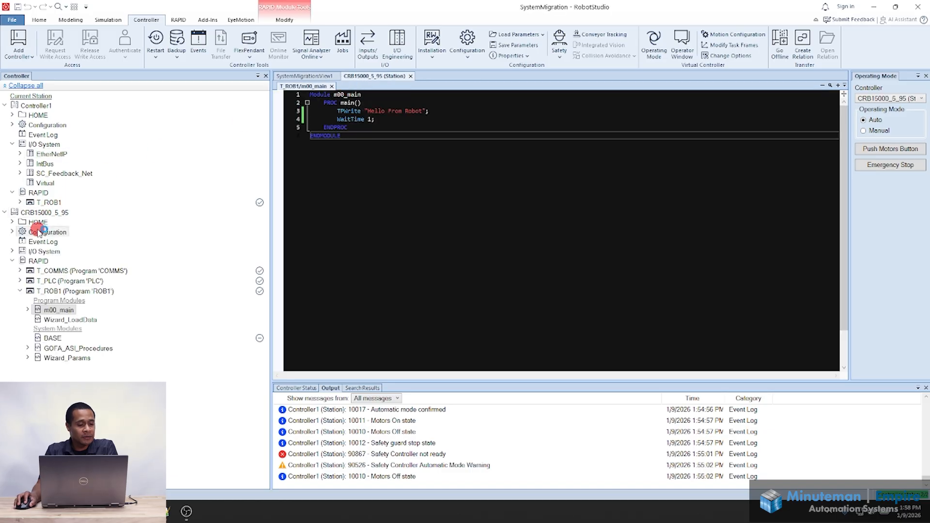
Inspect the EtherNetIP signals of the CRB15000_5_95 controller and collapse its I/O System and RAPID branches
left_click(41, 282)
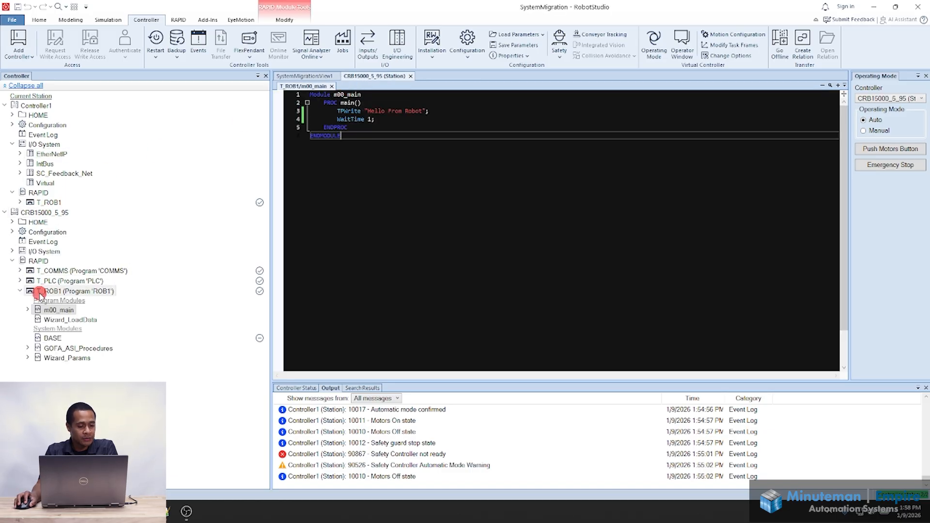
left_click(11, 251)
double_click(44, 264)
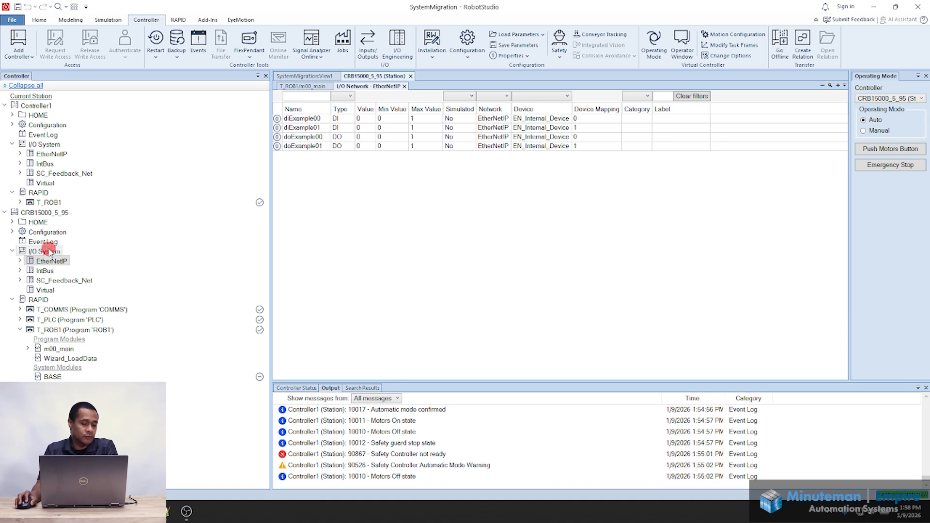
left_click(12, 251)
left_click(12, 261)
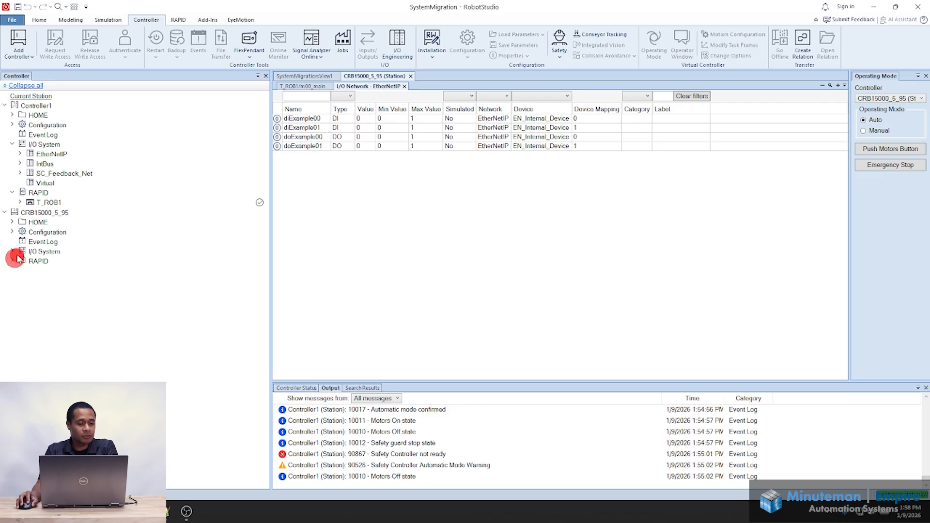
Save all CRB15000_5_95 system parameters except Motion to the Desktop SystemMigration folder, replacing the existing files
right_click(40, 233)
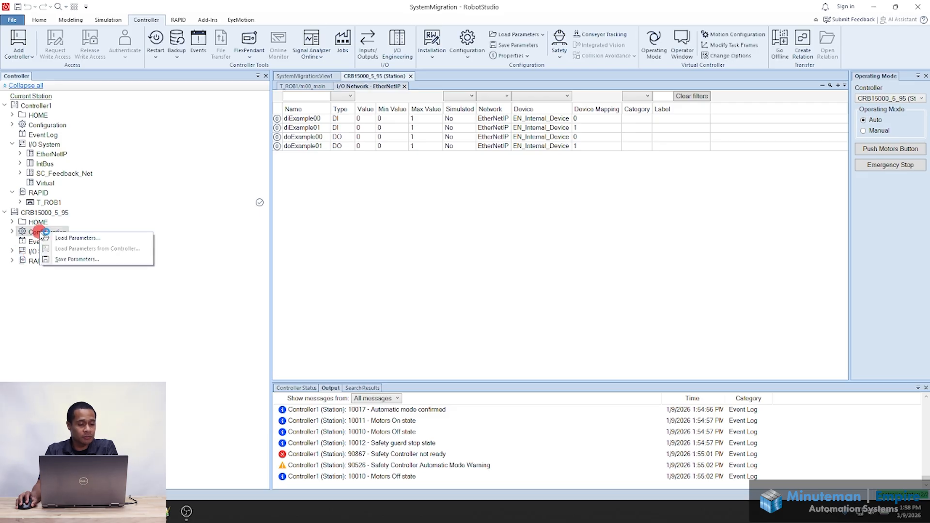
left_click(72, 259)
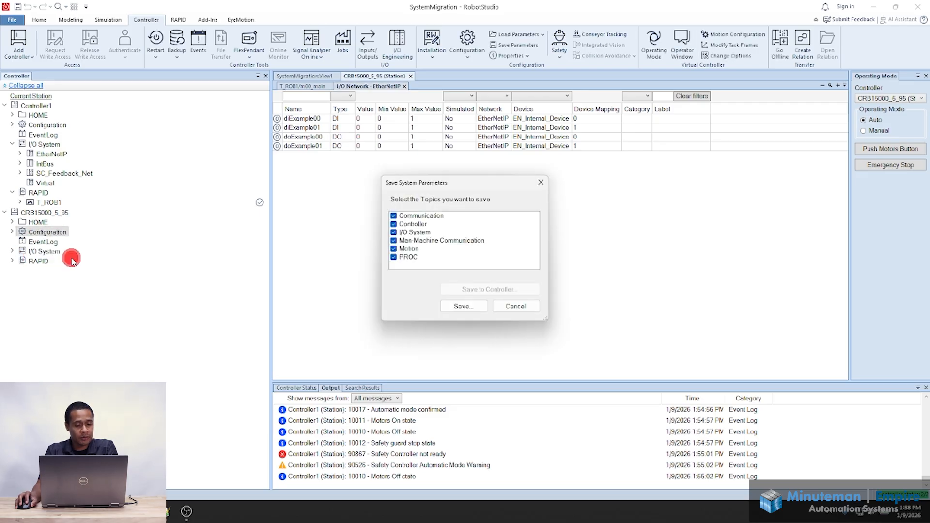
mouse_move(420, 185)
left_mouse_down()
mouse_move(408, 188)
mouse_move(414, 183)
left_mouse_up()
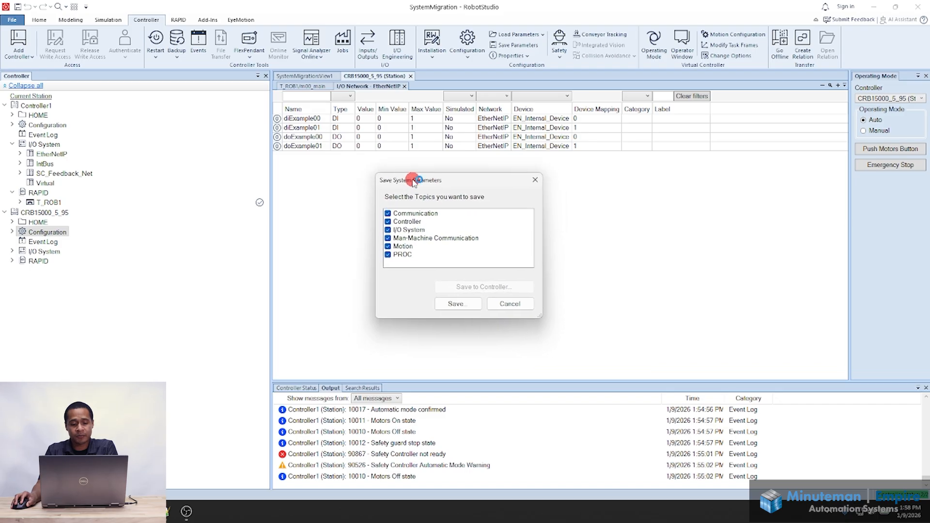
left_click(388, 247)
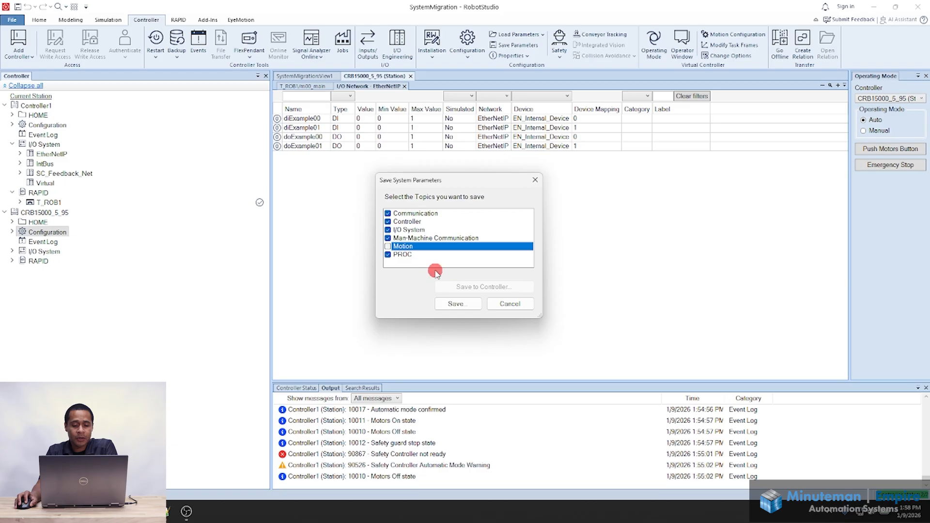
left_click(457, 304)
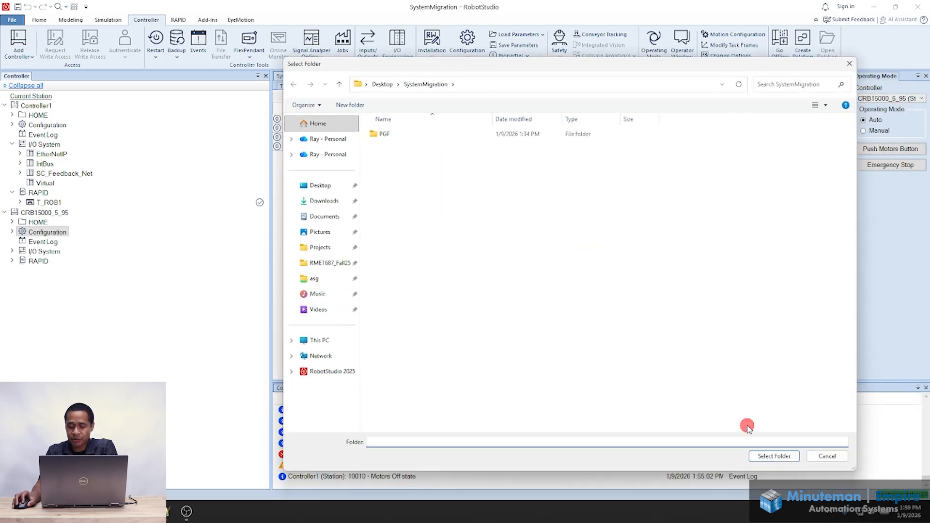
left_click(784, 459)
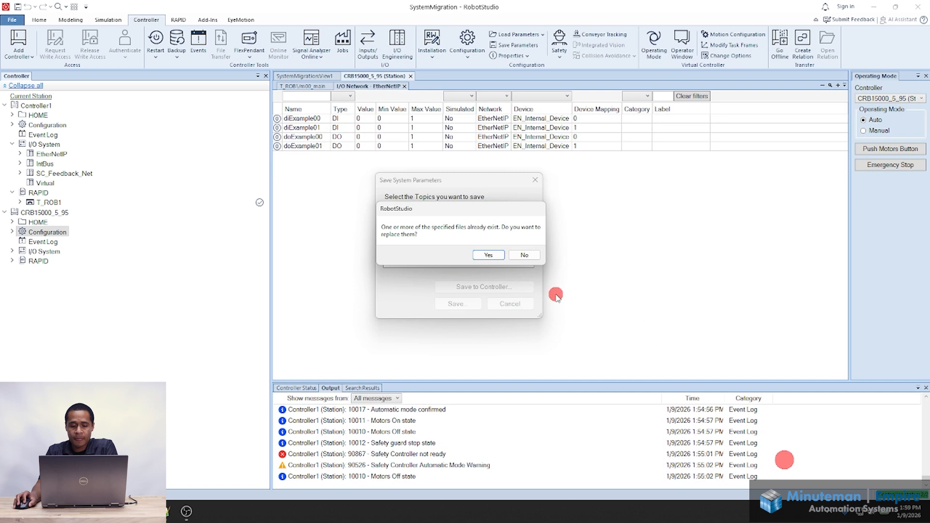
left_click(486, 253)
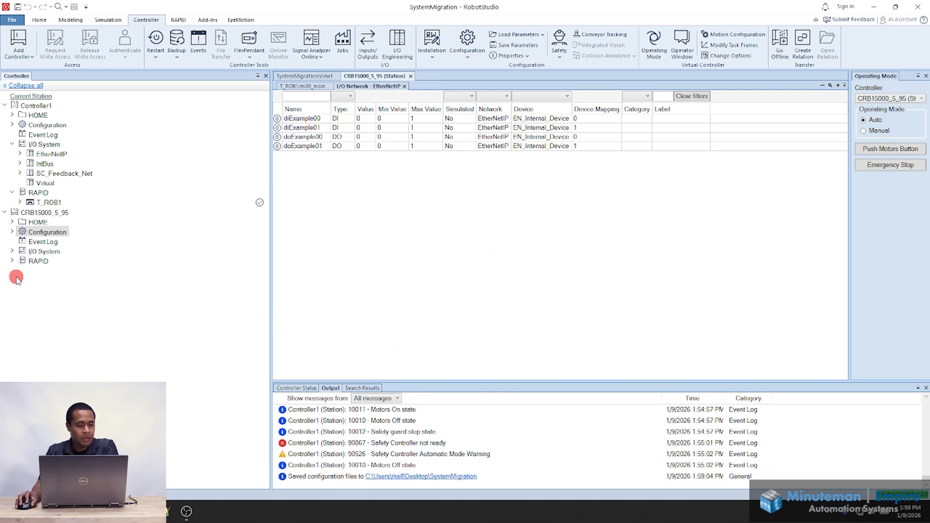
Expand the RAPID tasks T_COMMS and T_PLC of CRB15000_5_95 to view their modules
left_click(12, 261)
left_click(21, 270)
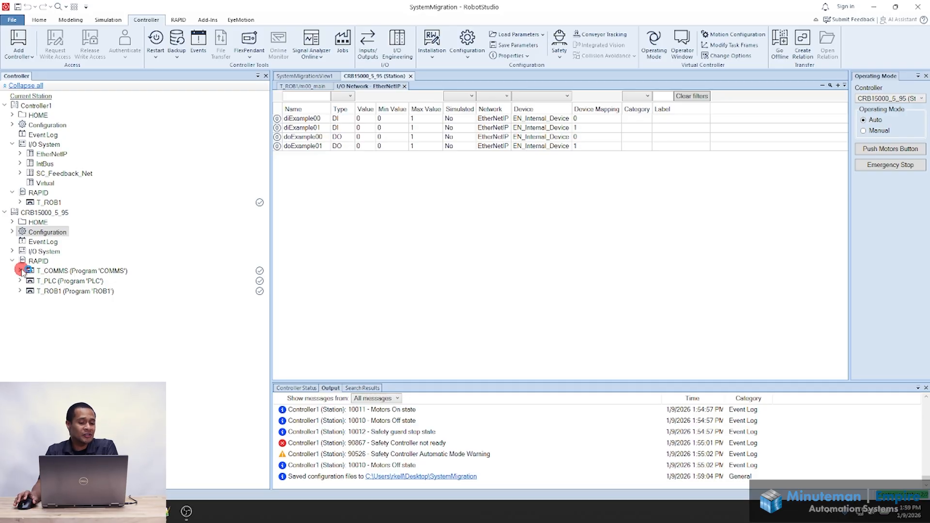
left_click(20, 318)
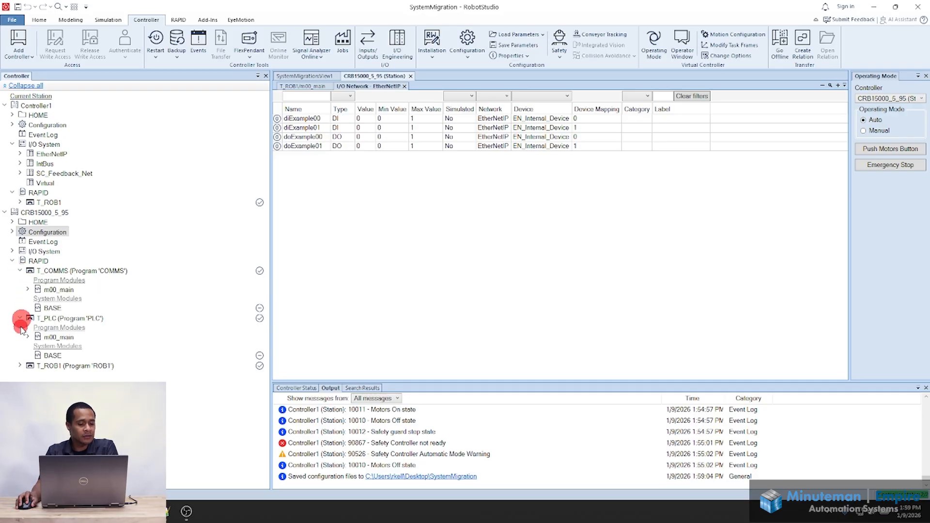
Start saving the T_COMMS program as COMMS in the PGF folder and cancel the save
right_click(63, 272)
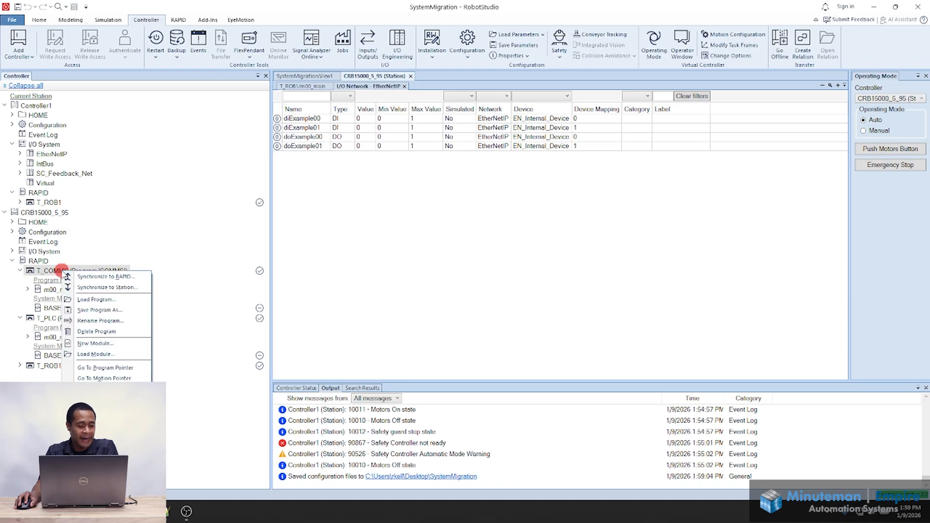
left_click(117, 310)
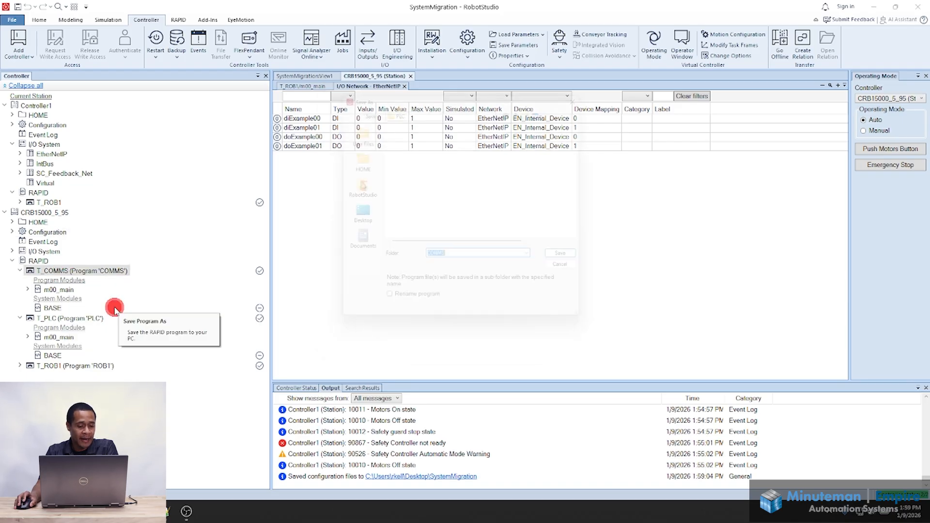
left_click(528, 108)
left_click(397, 105)
left_click(401, 132)
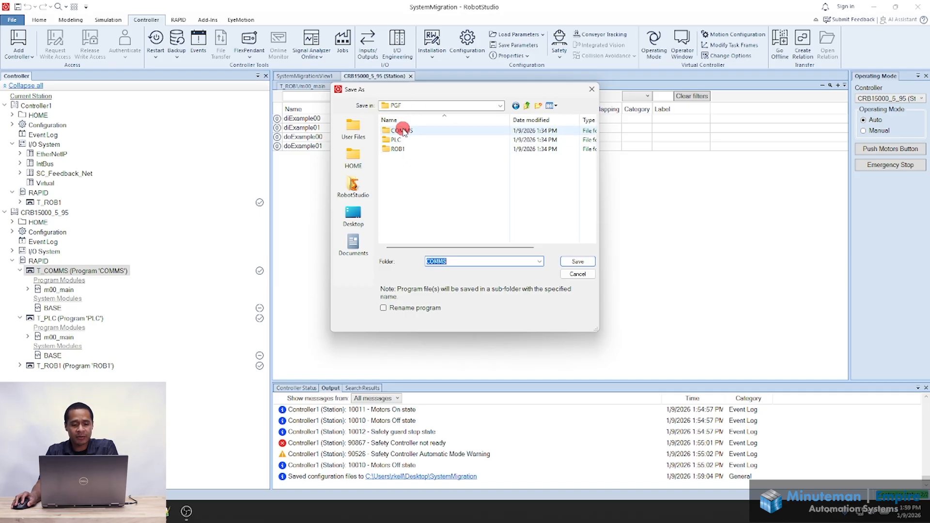
left_click(409, 155)
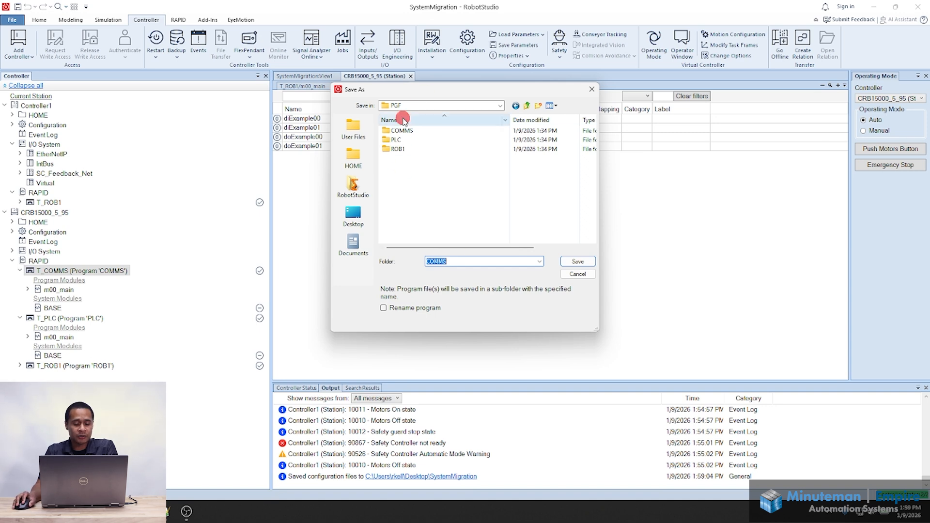
left_click(579, 274)
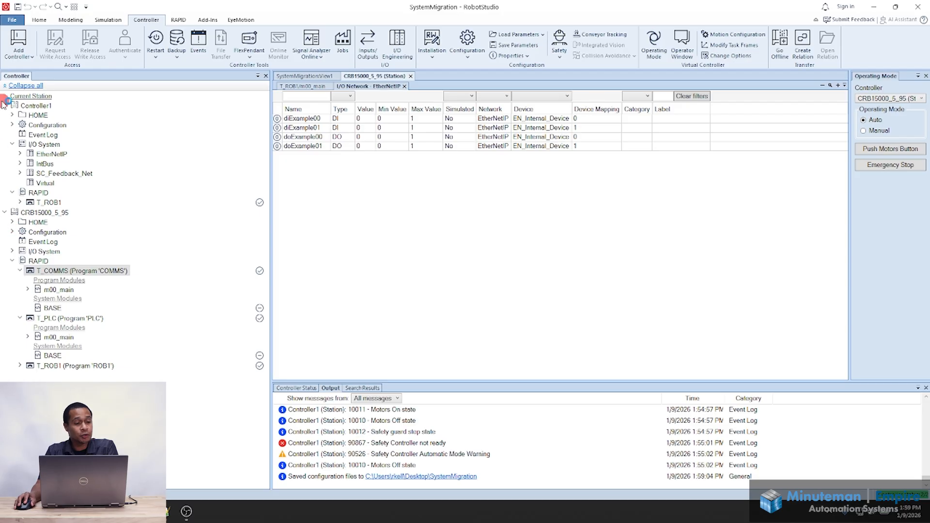
Examine the signal list in Controller1's I/O System configuration
left_click(18, 127)
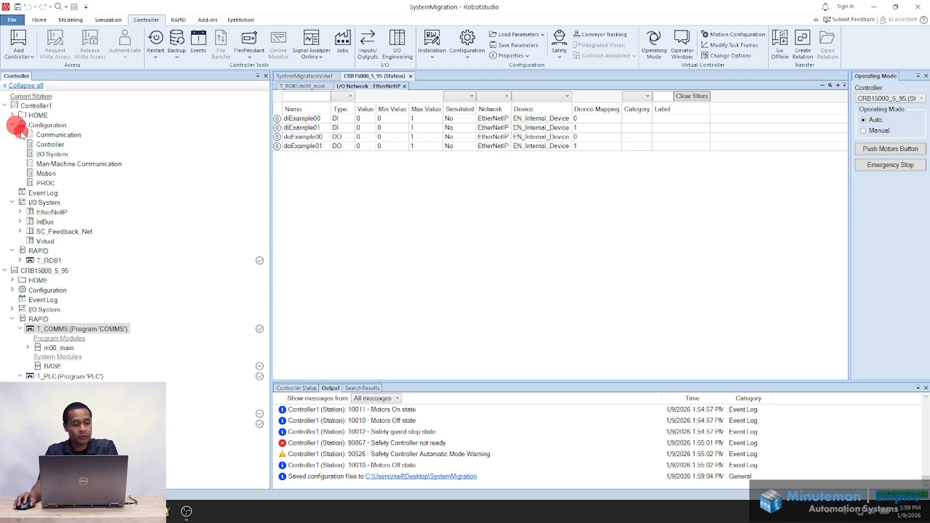
double_click(43, 154)
left_click(289, 147)
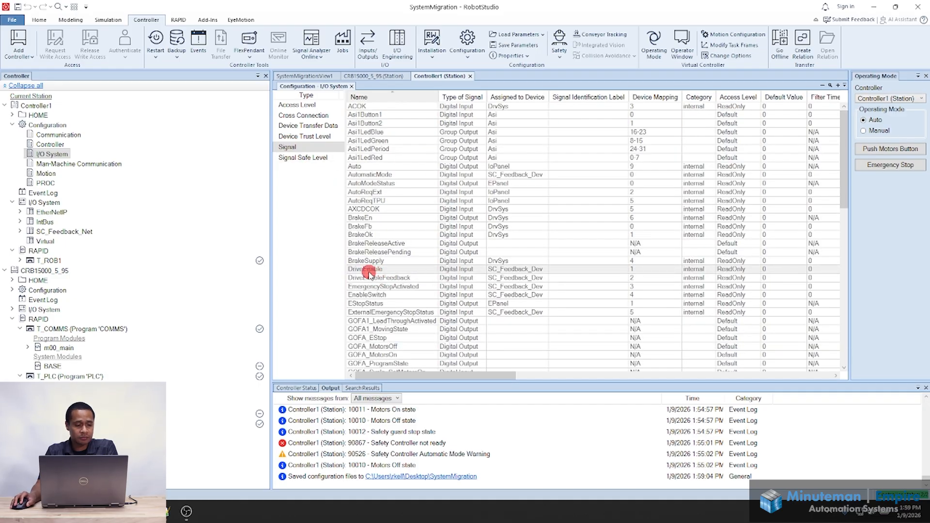
Load EIO.cfg, MMC.cfg, PROC.cfg, SIO.cfg and SYS.cfg from the SystemMigration folder into Controller1 and warmstart it
right_click(36, 127)
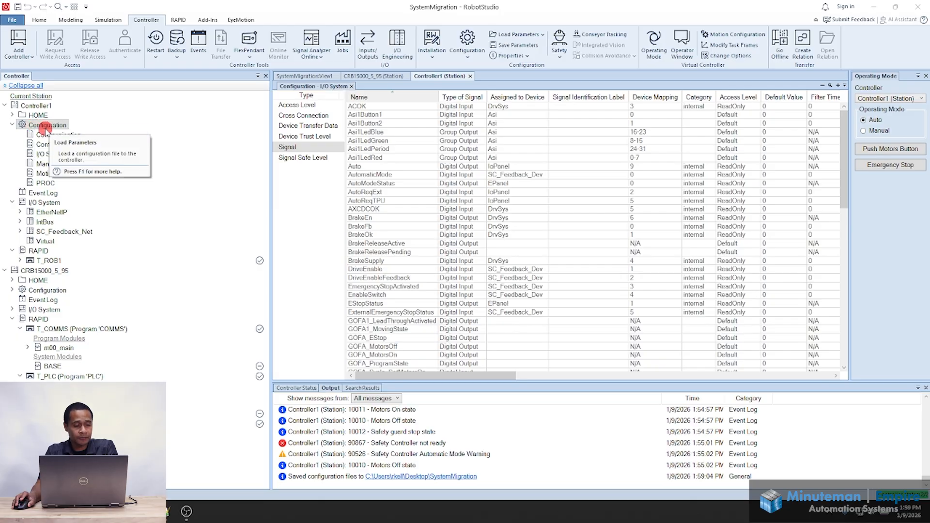
left_click(46, 131)
left_click_drag(126, 179, 100, 90)
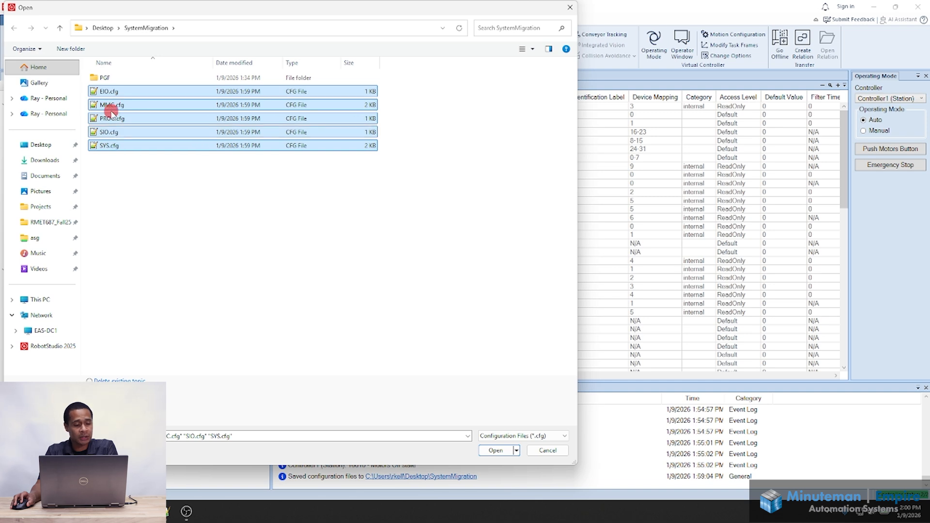
left_click(496, 451)
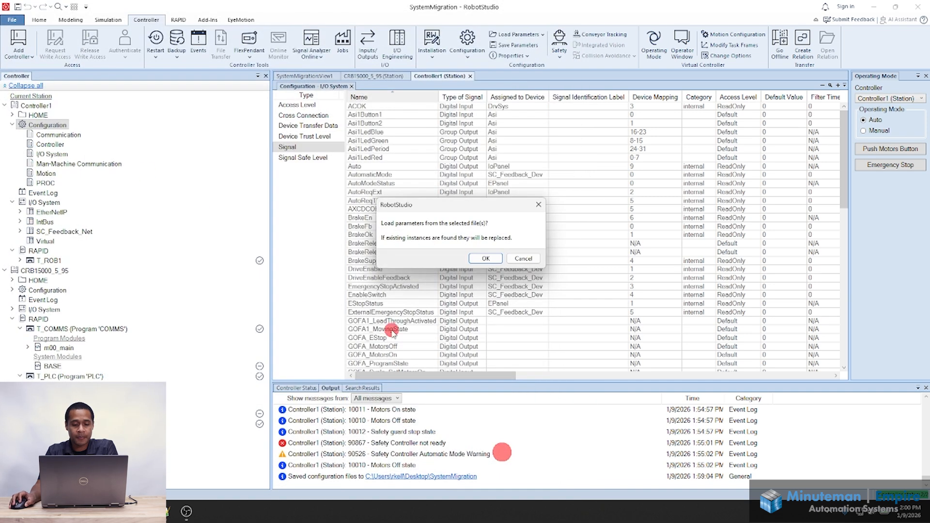
left_click(482, 260)
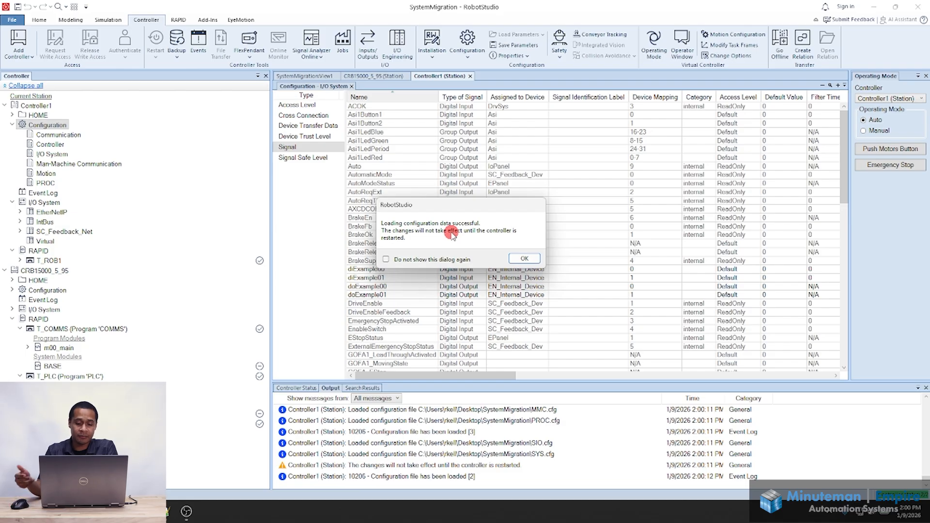
left_click(530, 259)
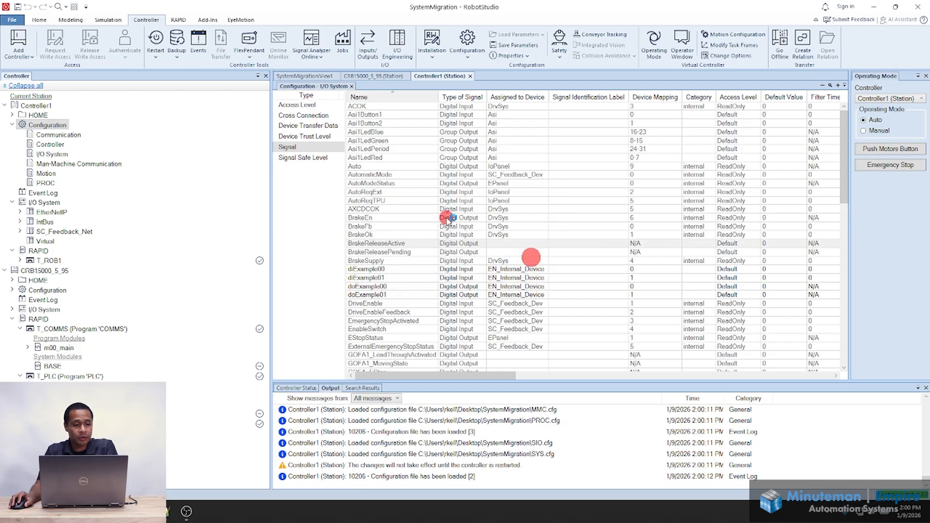
left_click(156, 40)
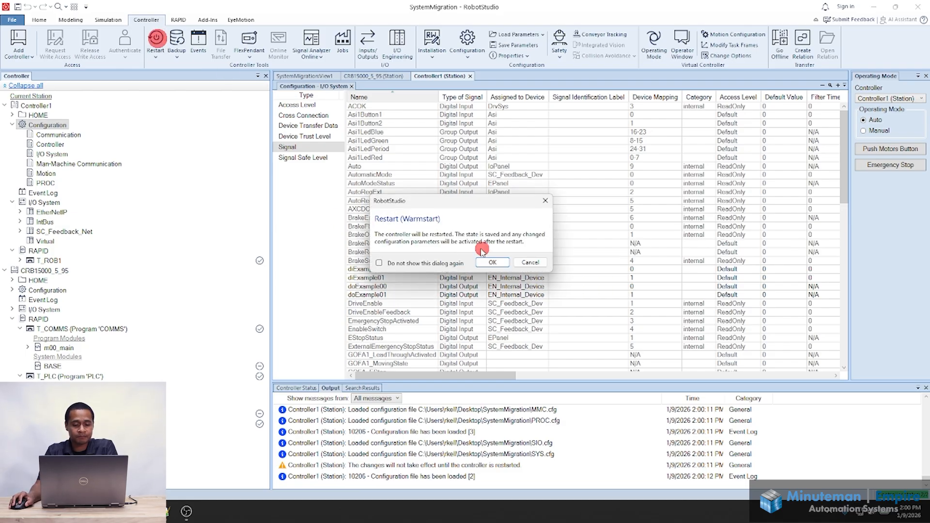
left_click(489, 260)
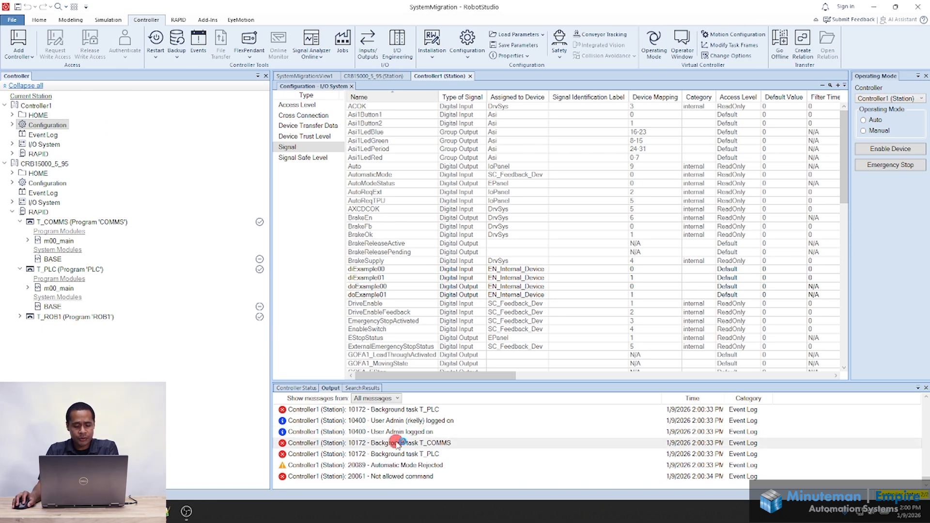
Read the details of Controller1's event 10172 for background task T_COMMS and close them
left_click(441, 443)
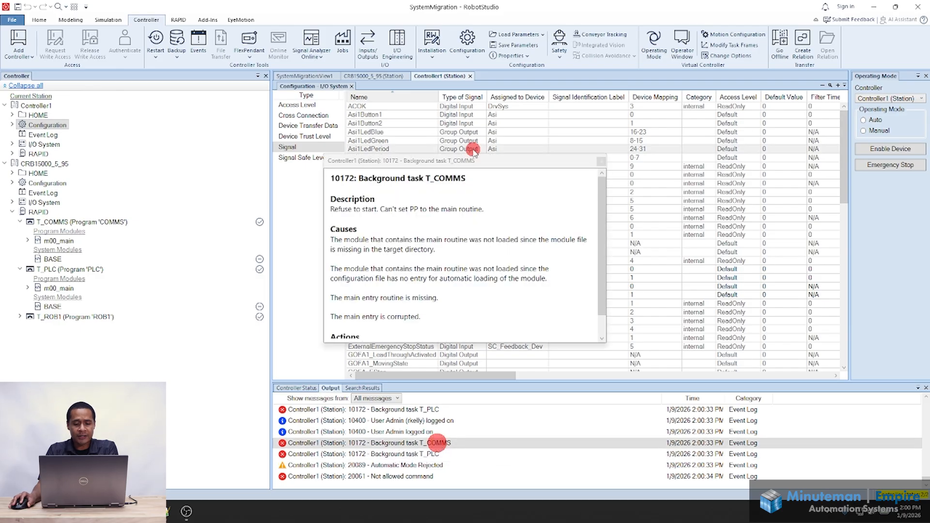
left_click_drag(410, 210, 418, 209)
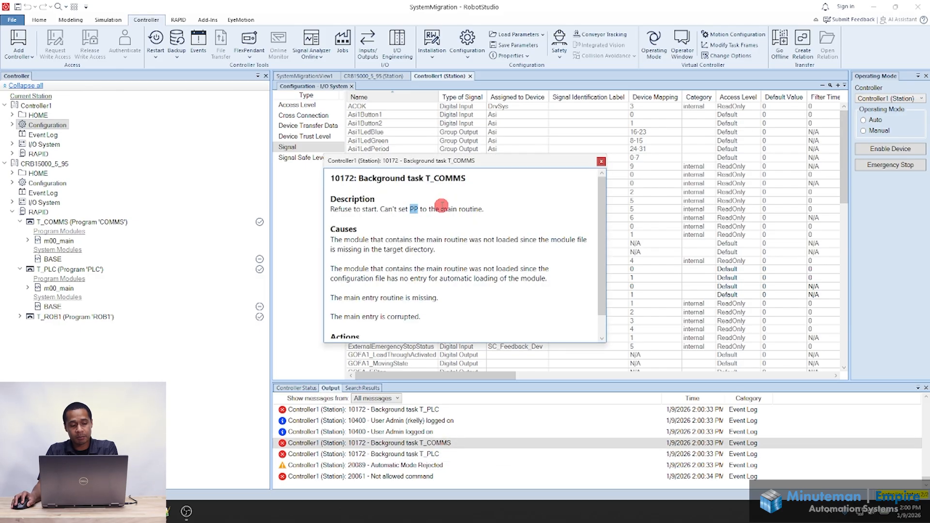
left_click(601, 163)
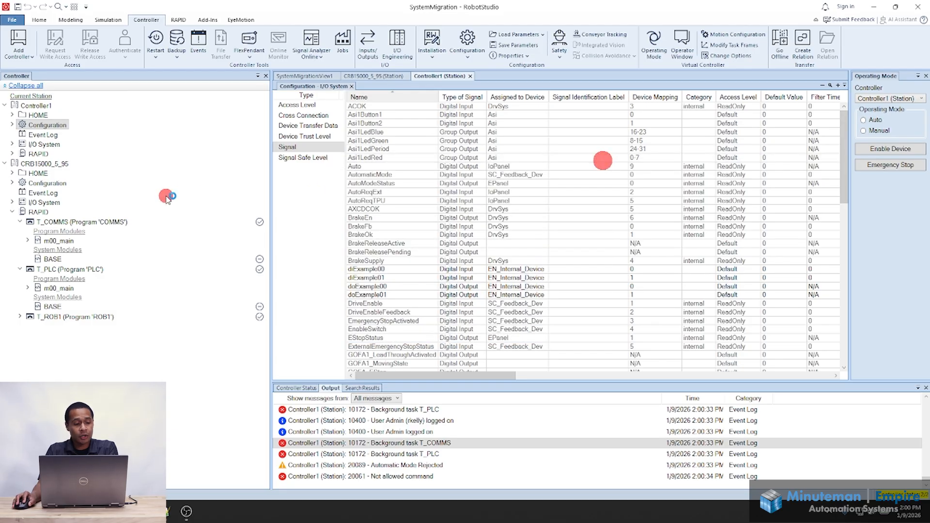
Switch Controller1's operating mode to Manual
left_click(873, 120)
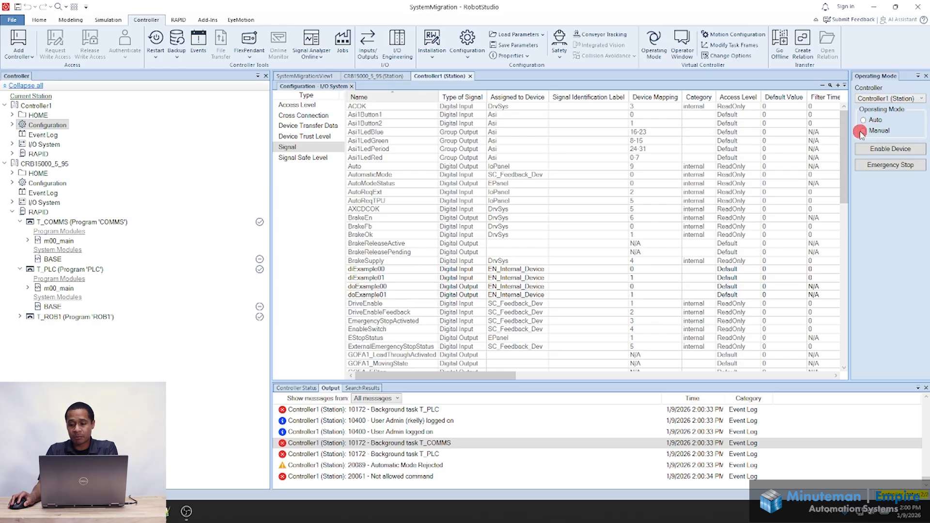
left_click(862, 131)
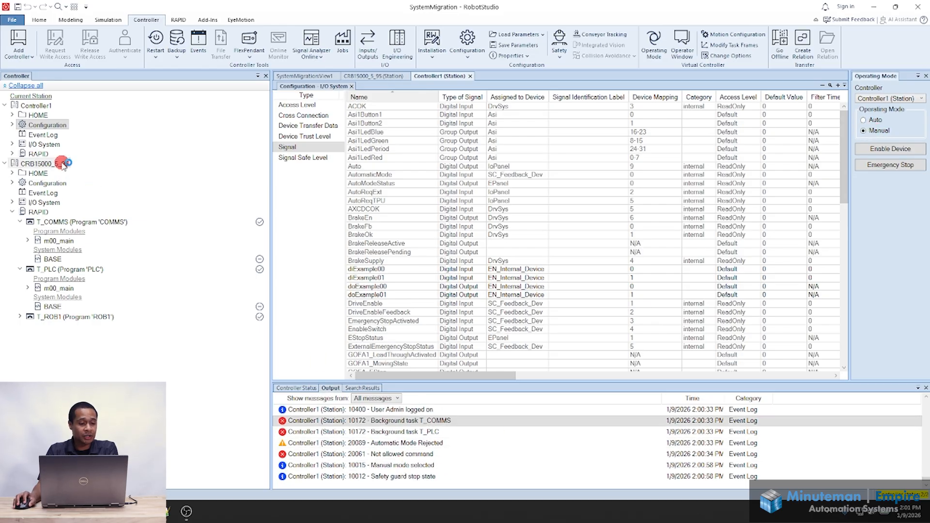
Load ROB1.pgf from the PGF\ROB1 folder into Controller1's T_ROB1 task, replacing its program modules, and synchronize all of Controller1 to the station
left_click(5, 164)
left_click(12, 154)
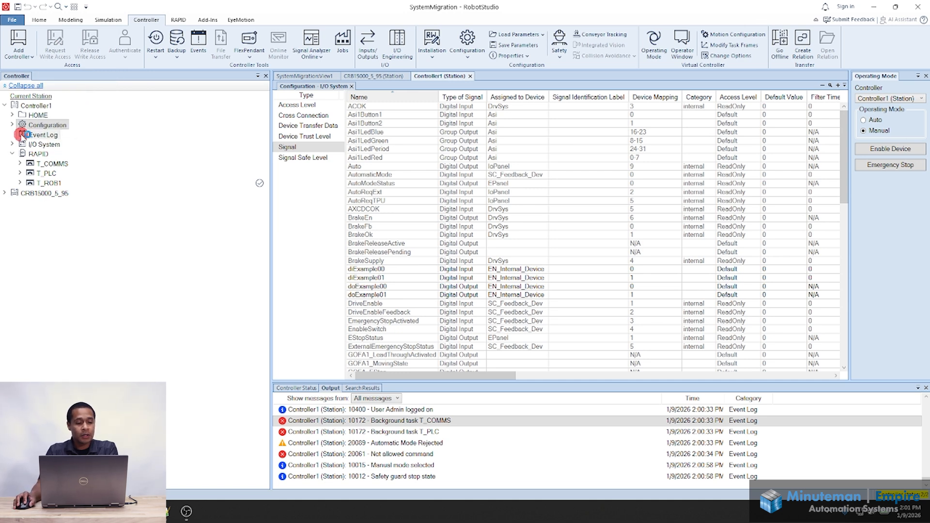
left_click(21, 183)
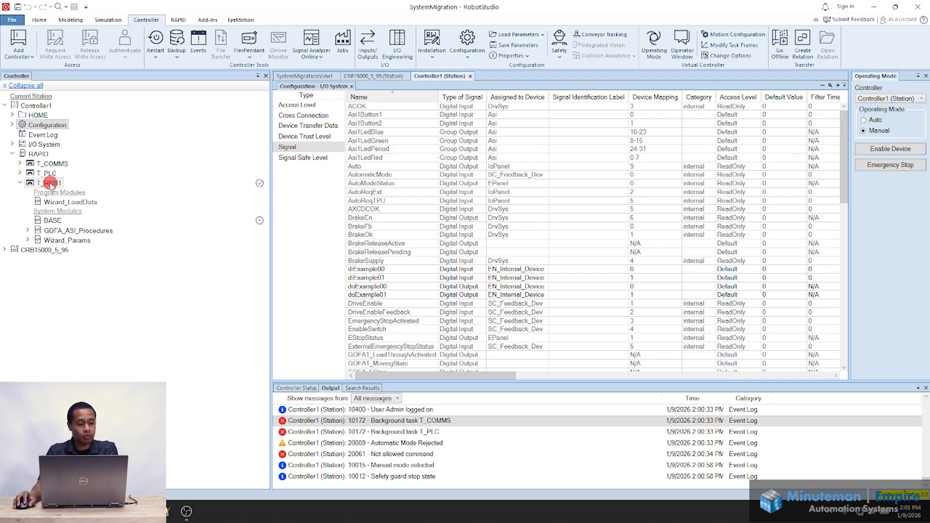
right_click(50, 184)
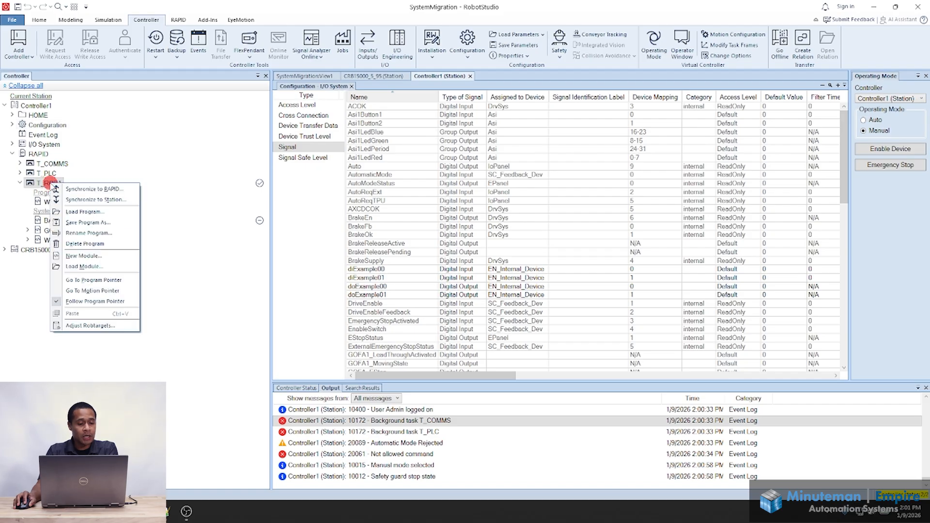
left_click(99, 213)
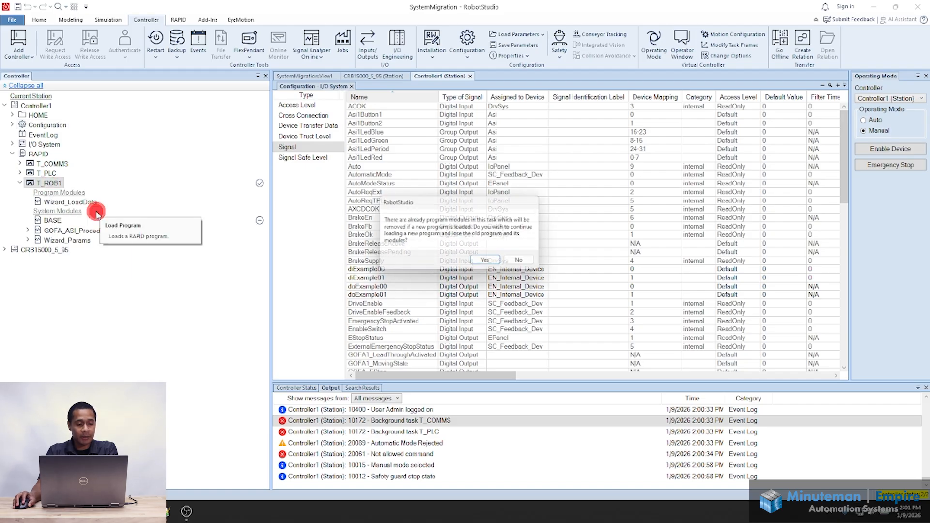
left_click(495, 262)
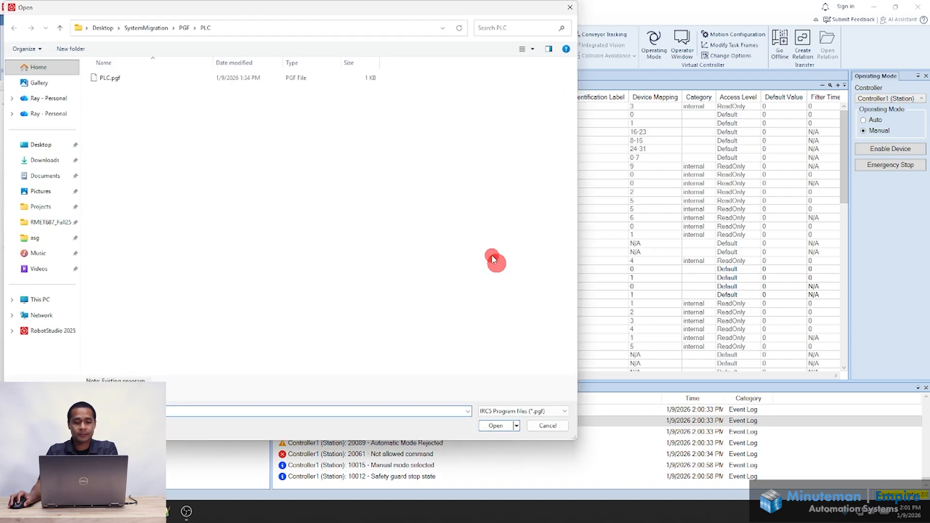
left_click(186, 28)
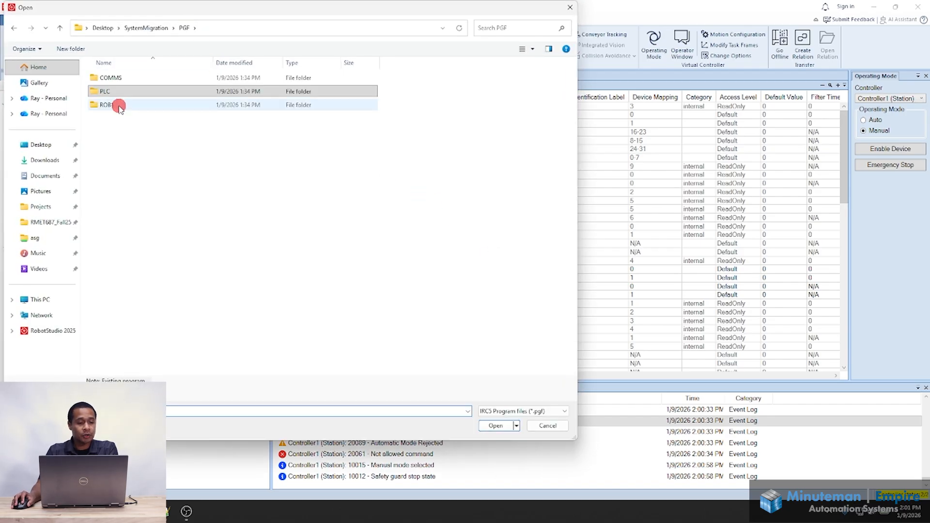
left_click(103, 105)
left_click(496, 426)
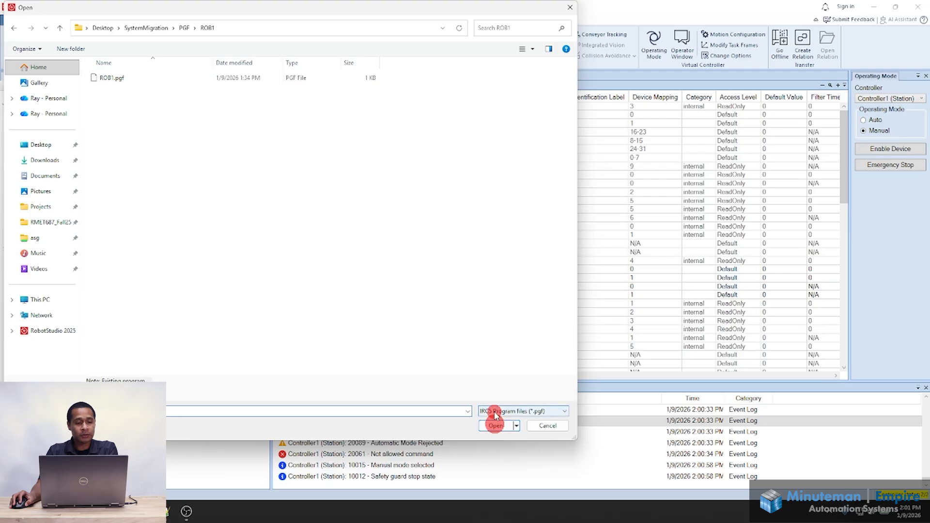
left_click(120, 78)
left_click(496, 426)
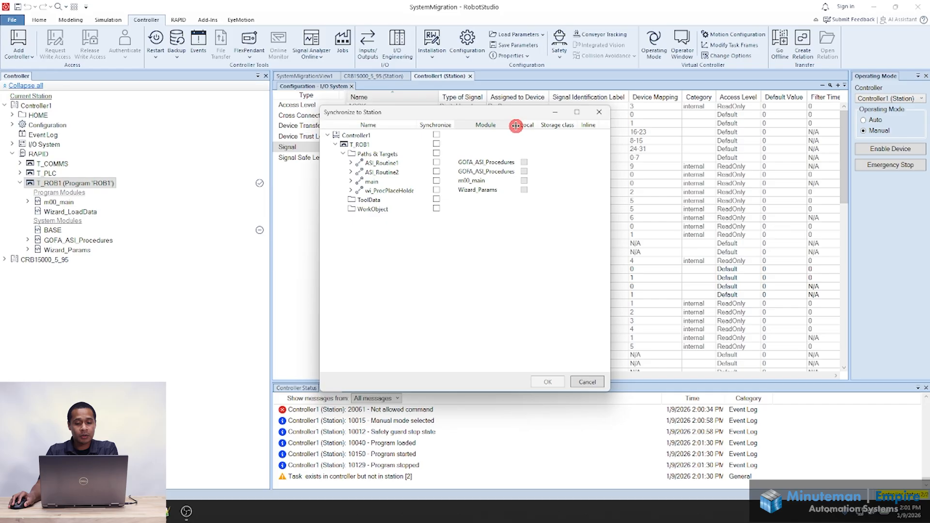
left_click(436, 134)
left_click(543, 381)
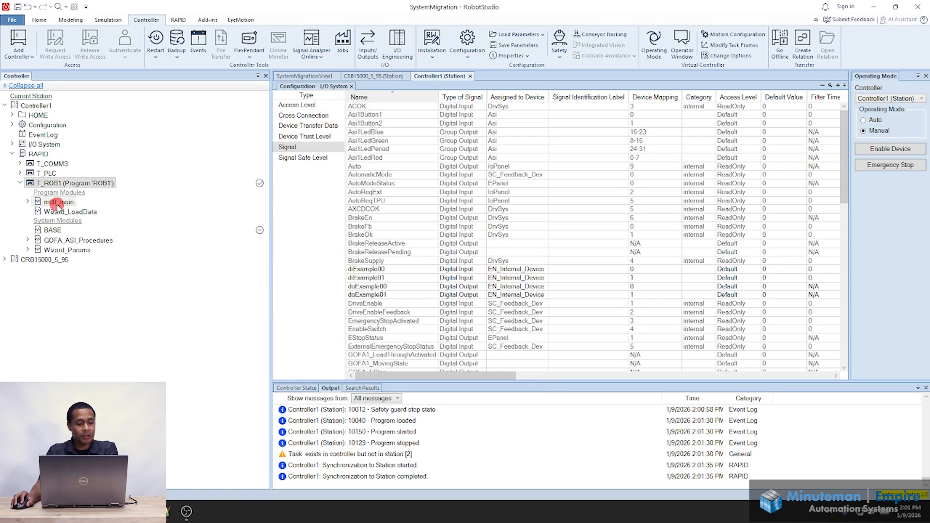
Load the program PLC.pgf from the PGF\PLC folder into Controller1's T_PLC task
right_click(47, 173)
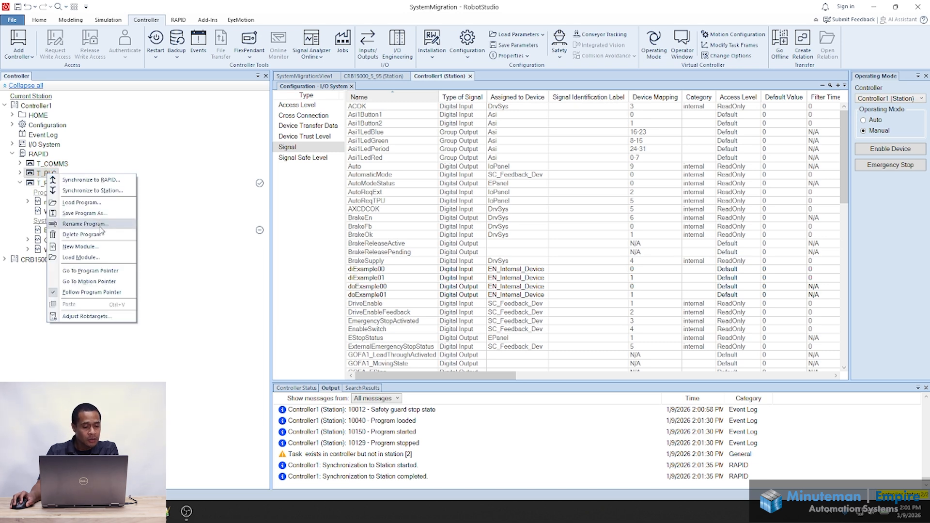
left_click(97, 203)
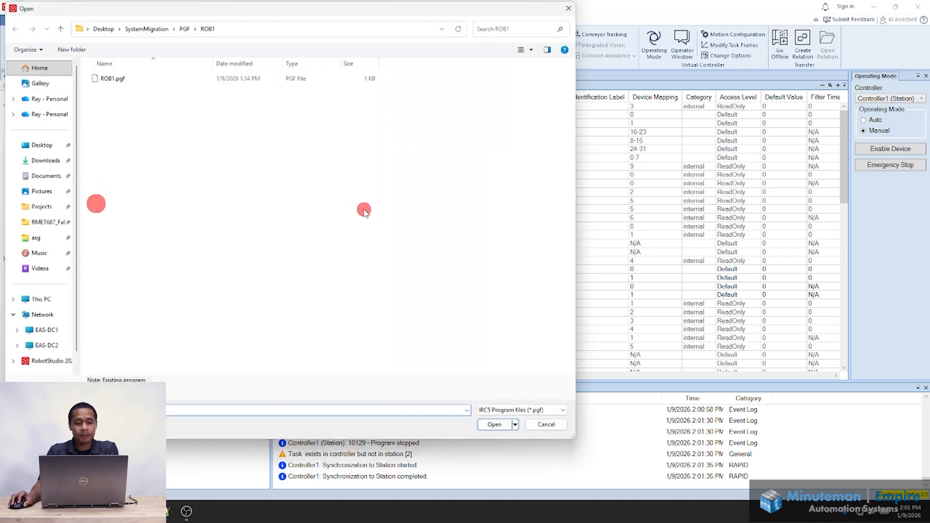
left_click(184, 28)
left_click(114, 92)
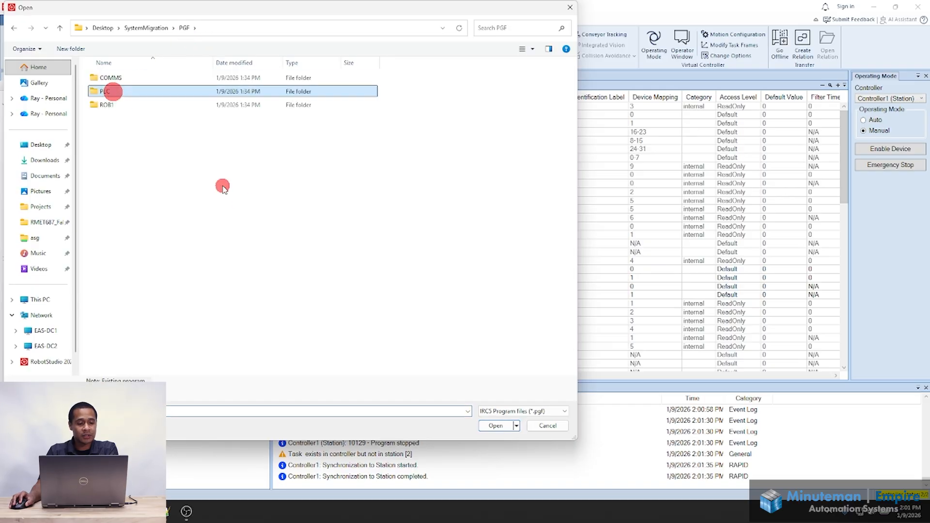
left_click(494, 424)
left_click(113, 77)
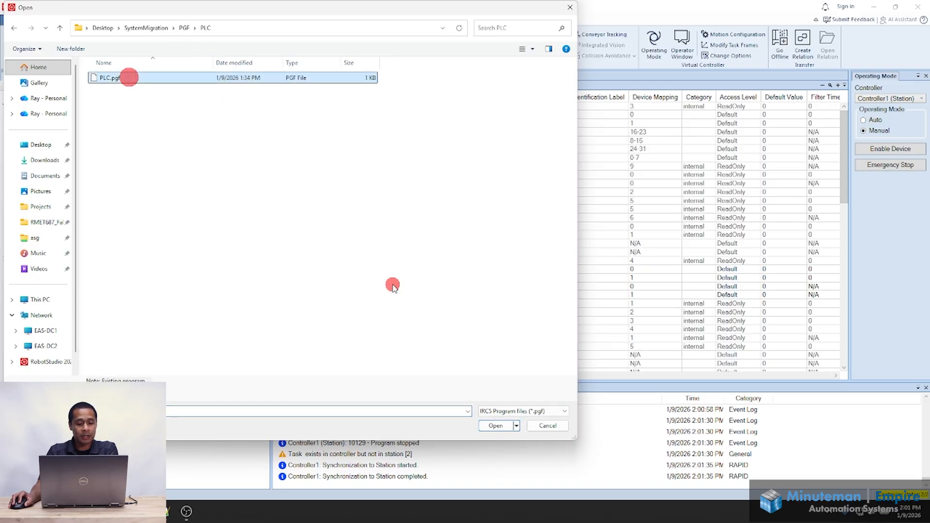
left_click(495, 425)
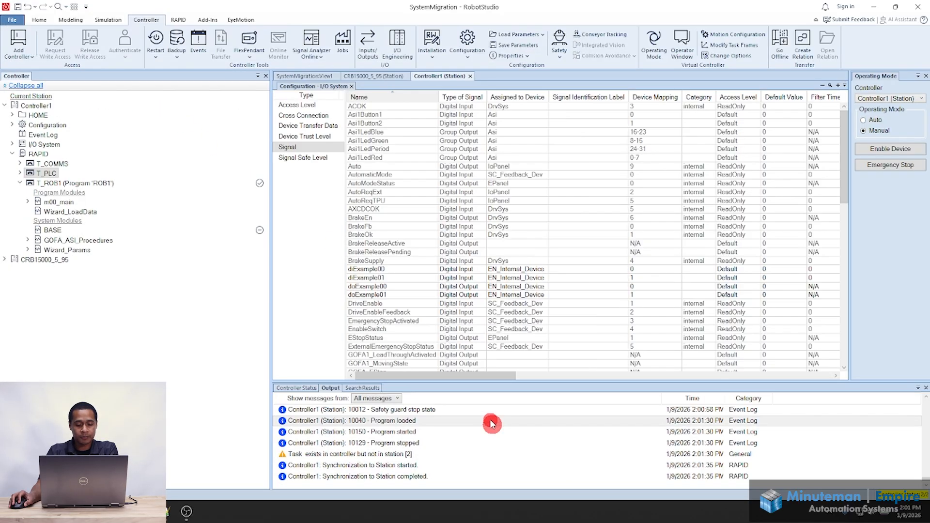
Load the COMMS program from the PGF\COMMS folder into Controller1's T_COMMS task
right_click(59, 164)
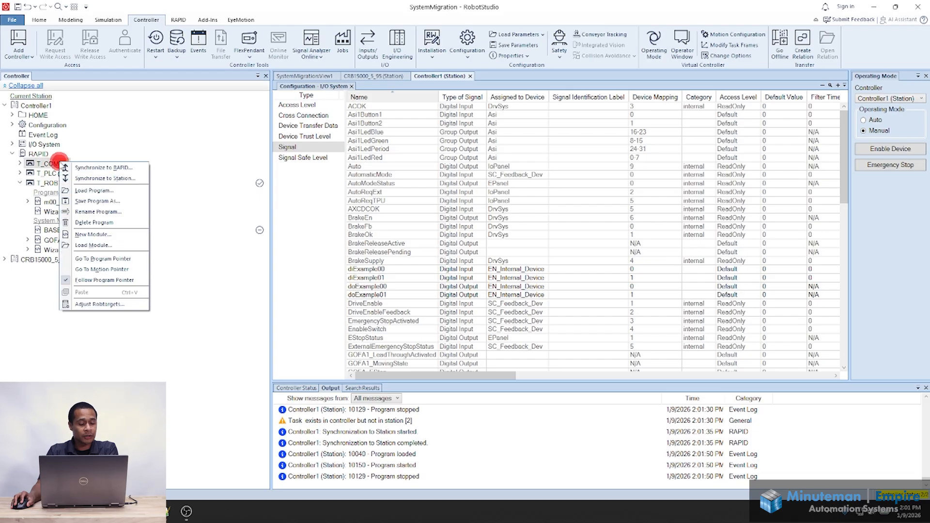
left_click(106, 191)
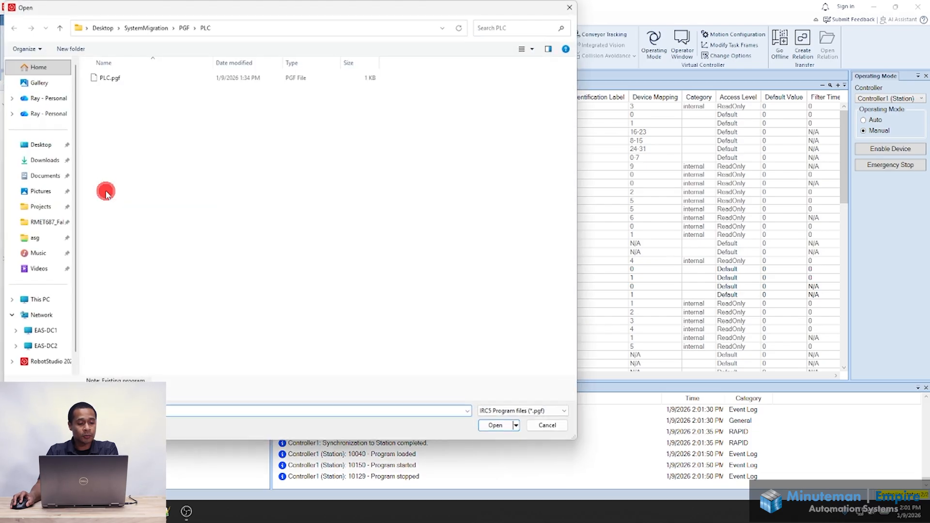
left_click(185, 28)
double_click(132, 76)
left_click(114, 80)
left_click(479, 429)
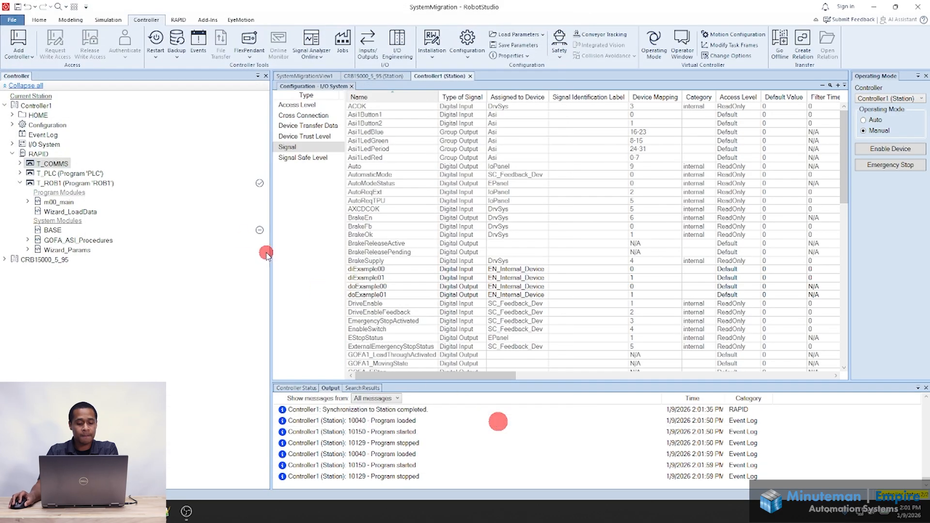
Examine the code of the m00_main modules in Controller1's T_COMMS, T_PLC and T_ROB1 tasks
left_click(20, 173)
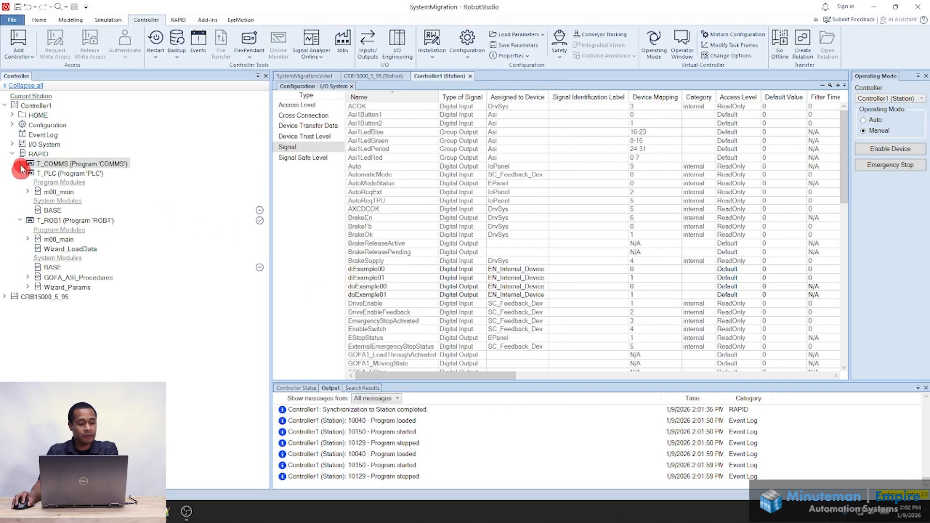
left_click(20, 163)
left_click(72, 166)
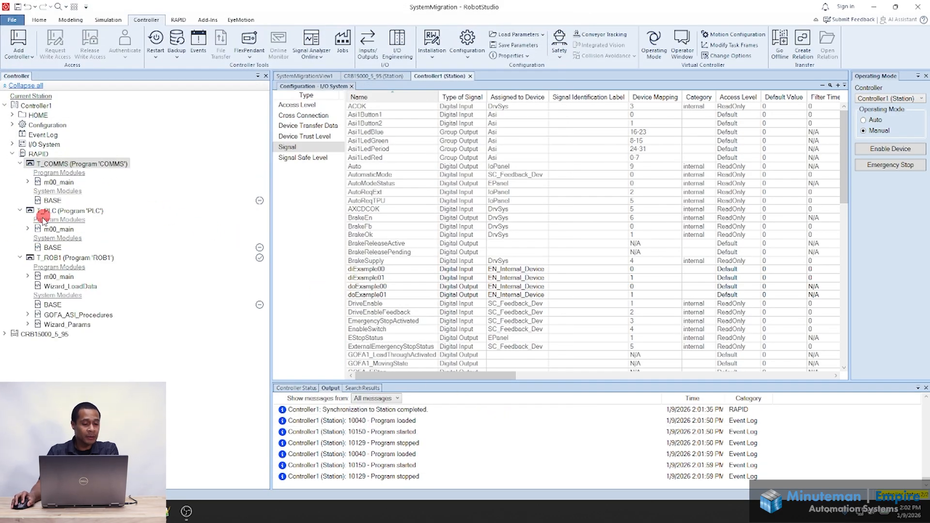
left_click(61, 183)
left_click(61, 233)
double_click(59, 183)
left_click_drag(368, 112, 465, 111)
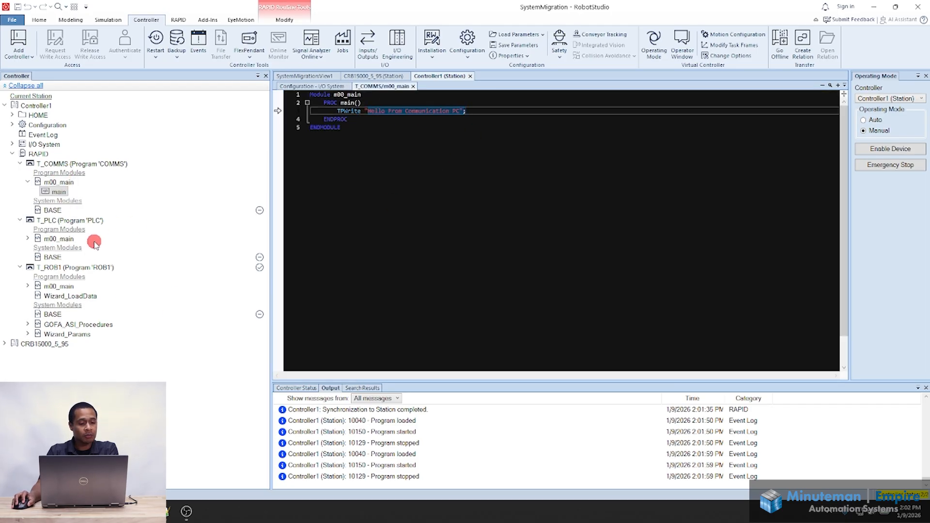
double_click(64, 240)
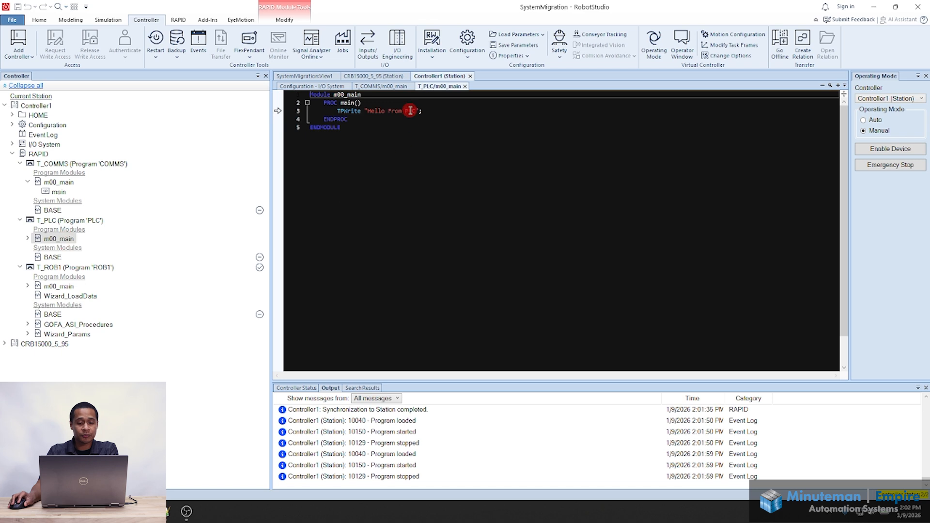
double_click(62, 286)
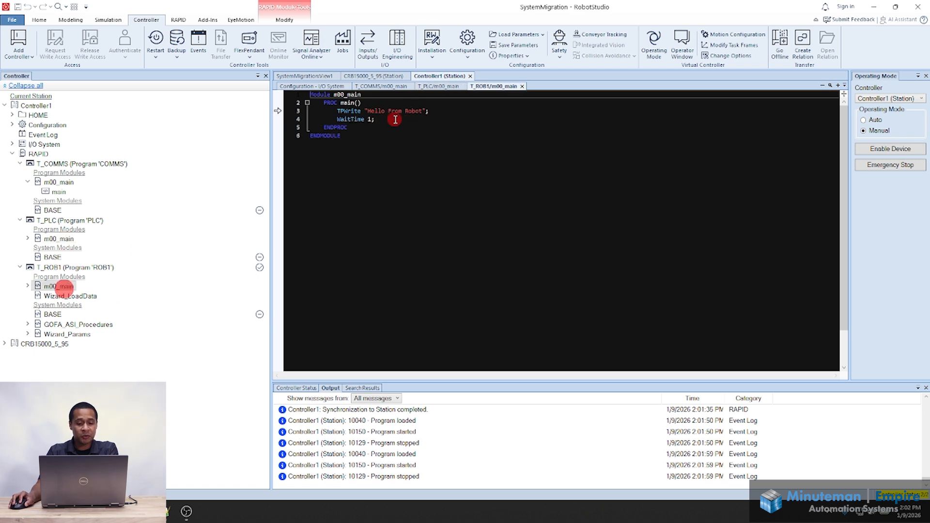
left_click_drag(426, 128, 325, 113)
Compare the EtherNetIP network signals of Controller1 with those of CRB15000_5_95
left_click(14, 154)
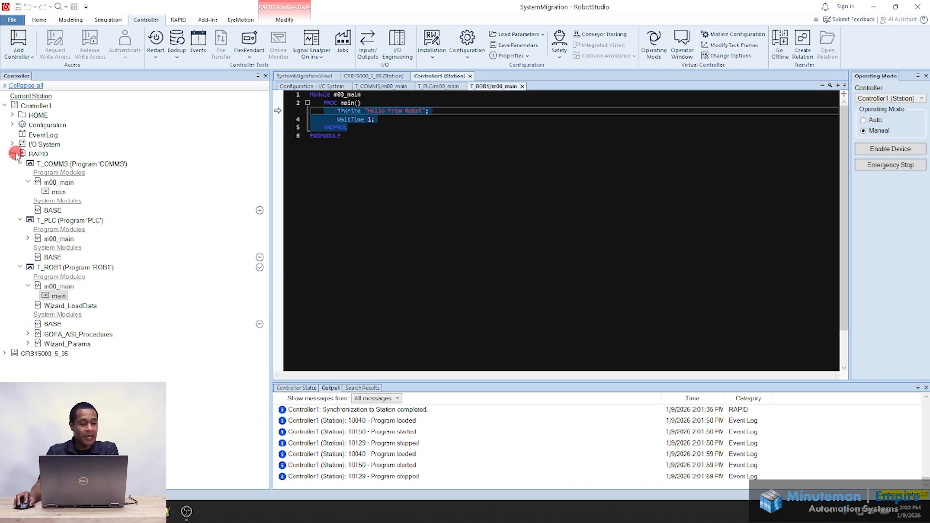
left_click(14, 144)
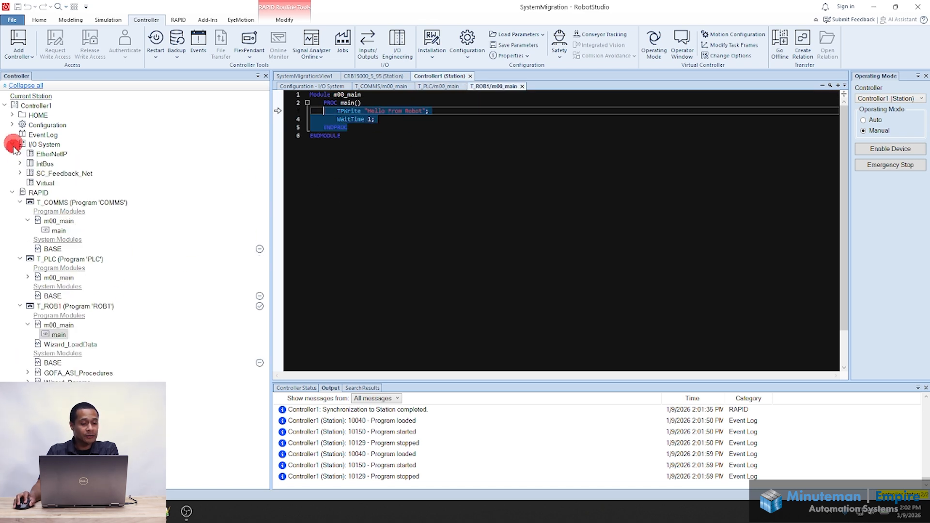
double_click(45, 154)
left_click(306, 119)
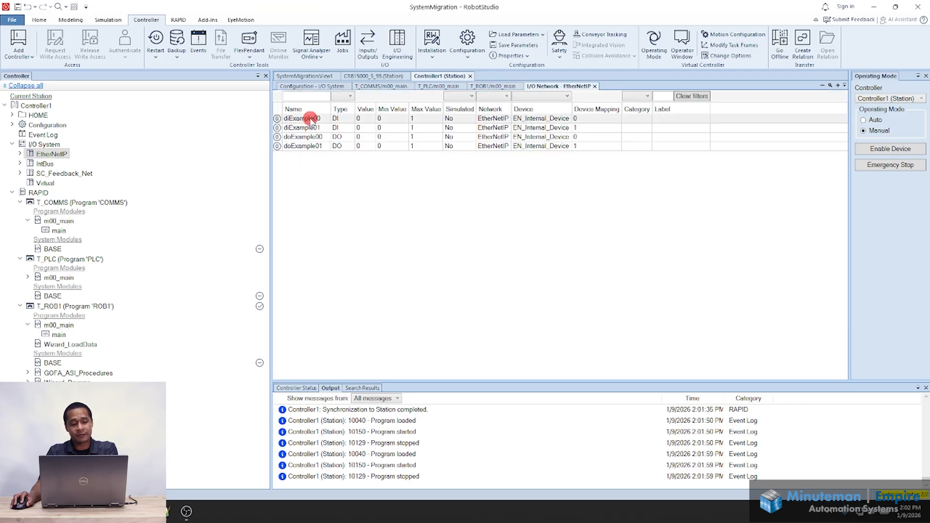
left_click(313, 128)
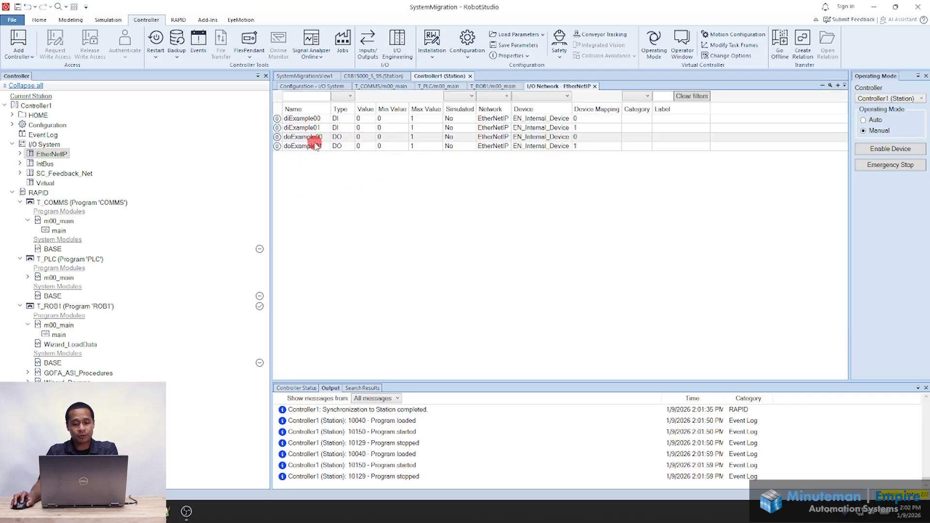
left_click(379, 76)
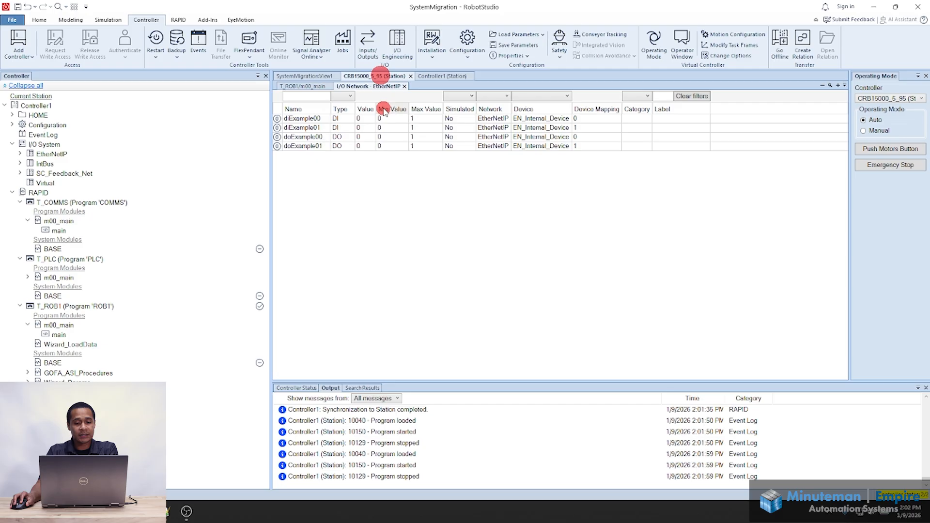
left_click(339, 119)
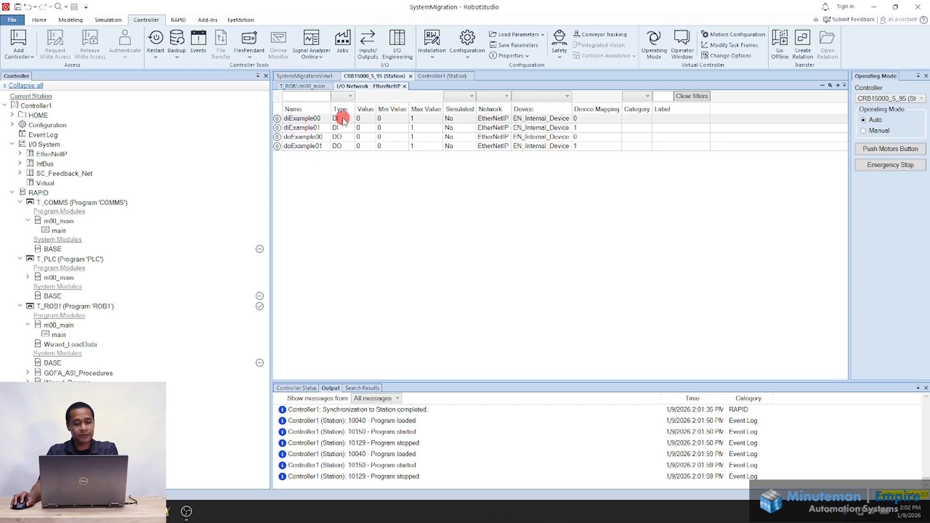
left_click(436, 76)
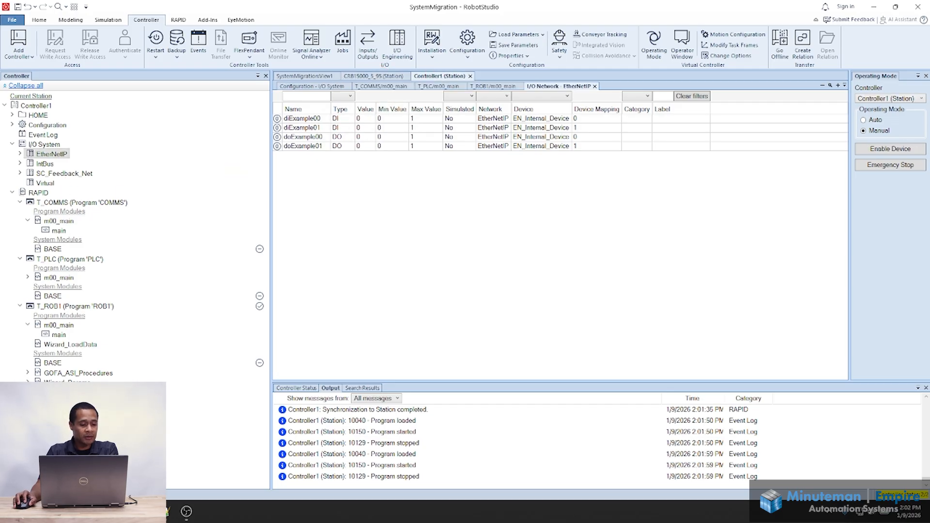